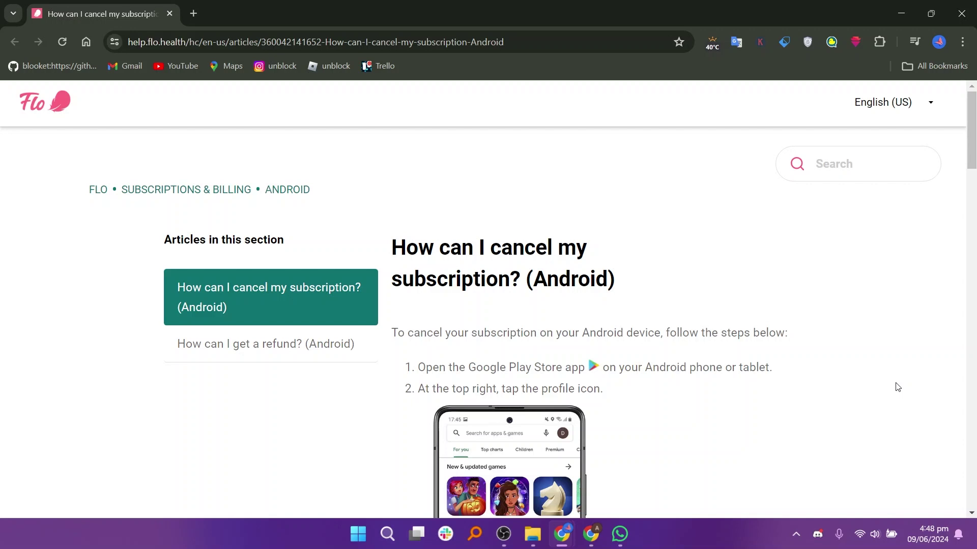
scroll(896, 387, down, 5)
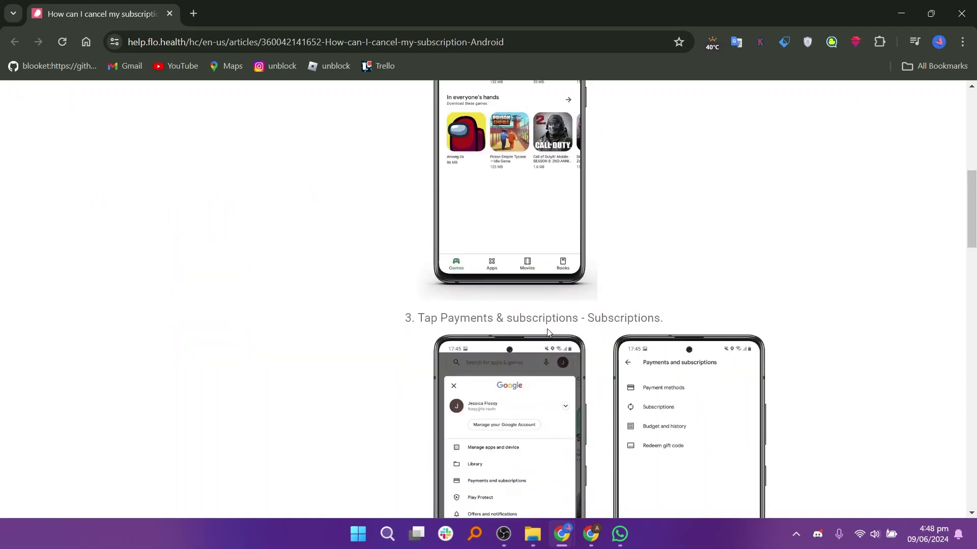
scroll(686, 359, down, 1)
scroll(611, 336, down, 1)
scroll(538, 323, down, 1)
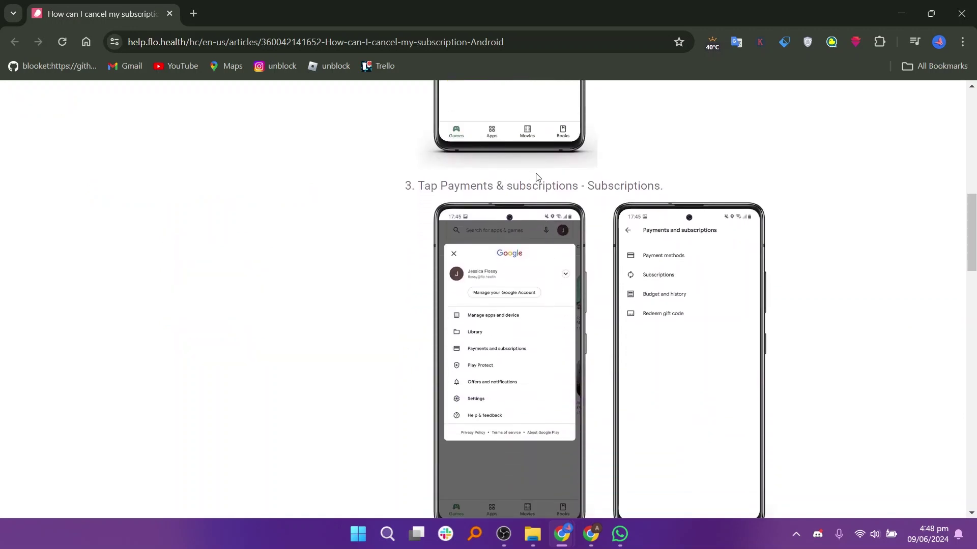
scroll(539, 178, down, 5)
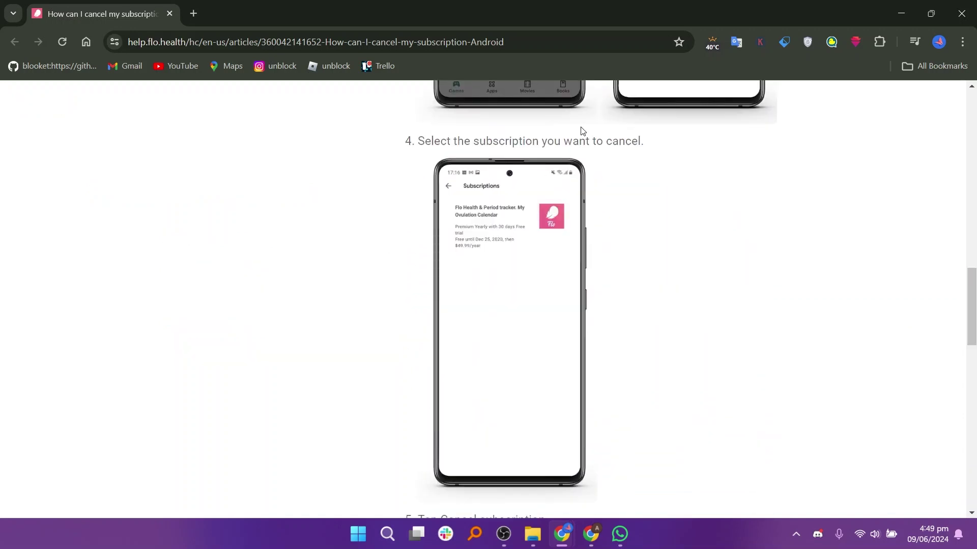
scroll(596, 128, down, 5)
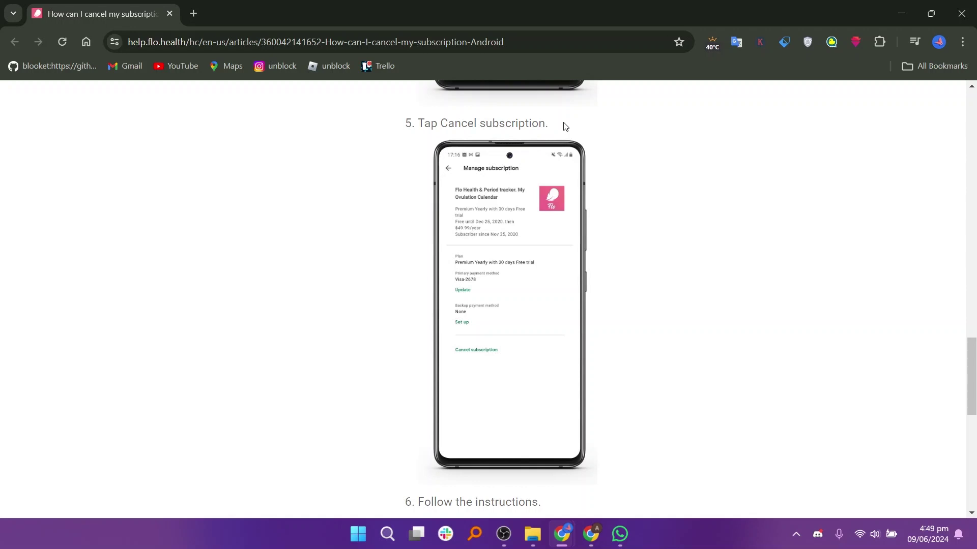
scroll(526, 176, down, 4)
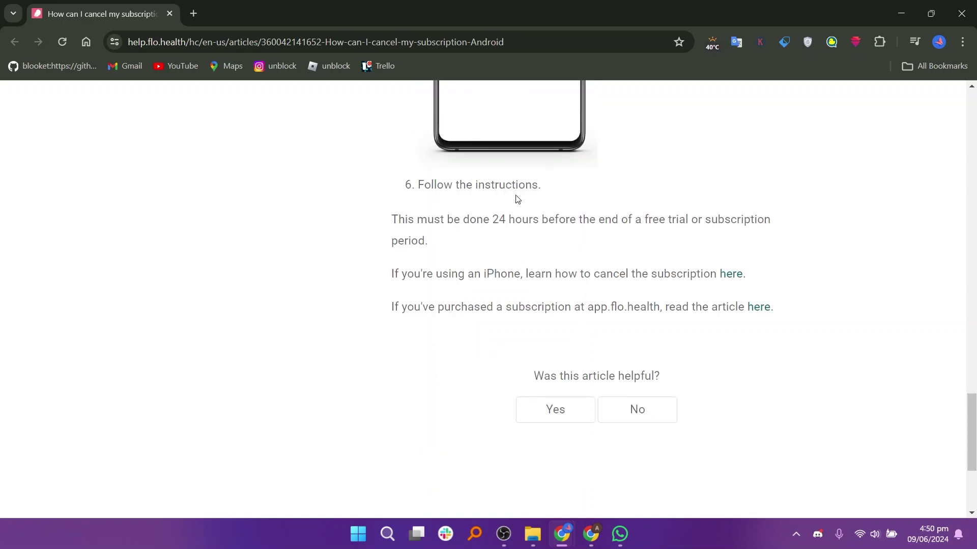